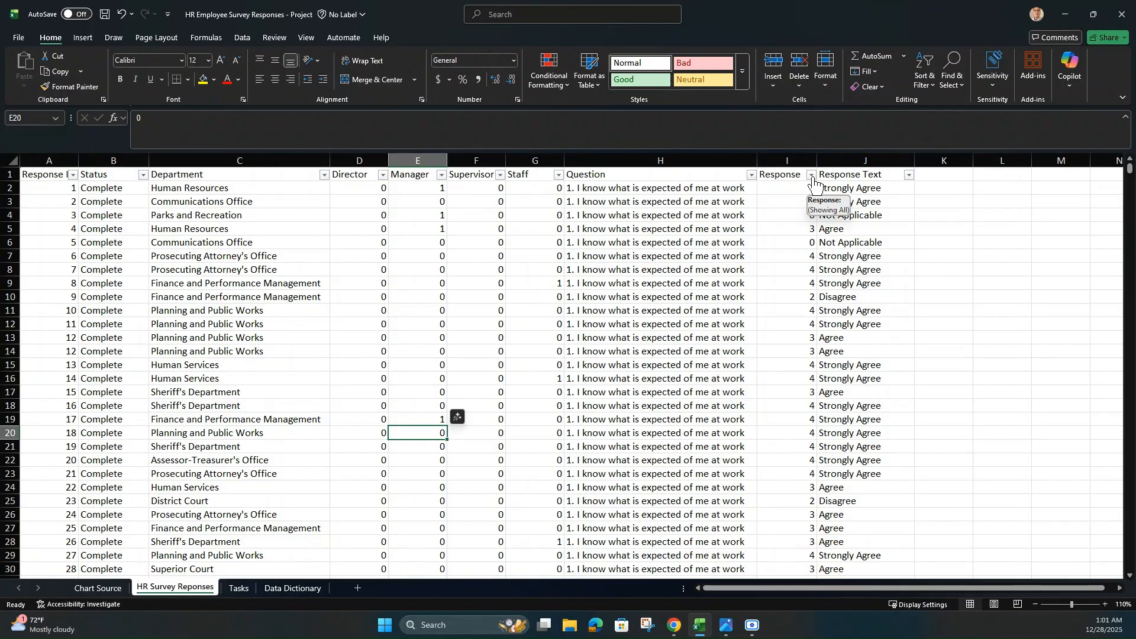
Step: Check the Response column's filter values on the survey sheet and review the summary tables on the Tasks sheet
{"action": "left_click", "coordinate": [812, 176]}
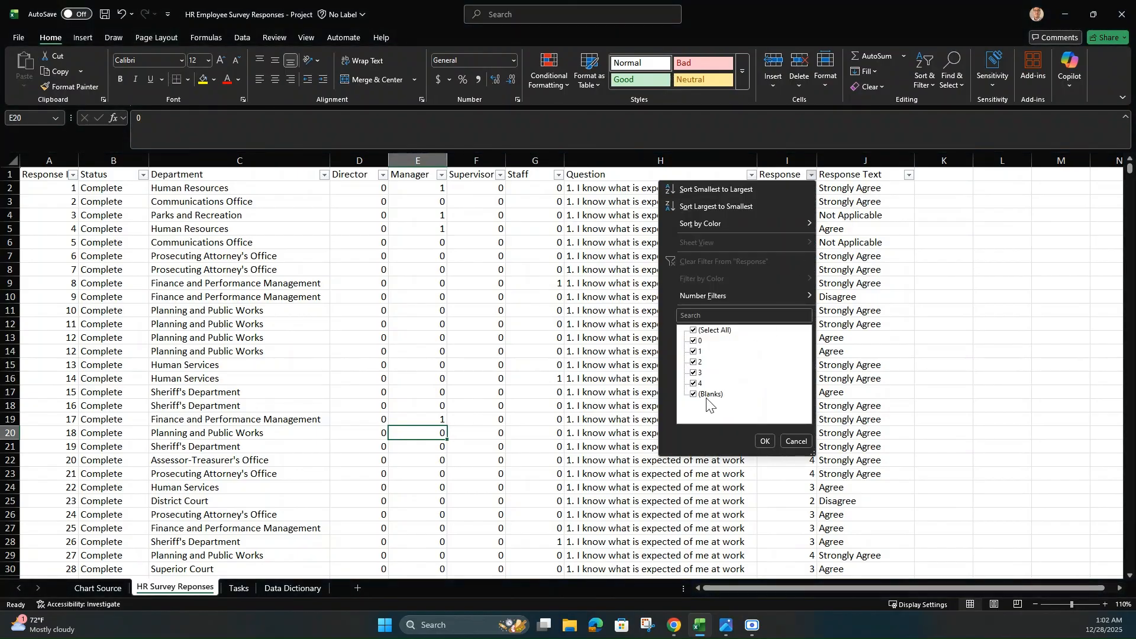
{"action": "left_click", "coordinate": [765, 441]}
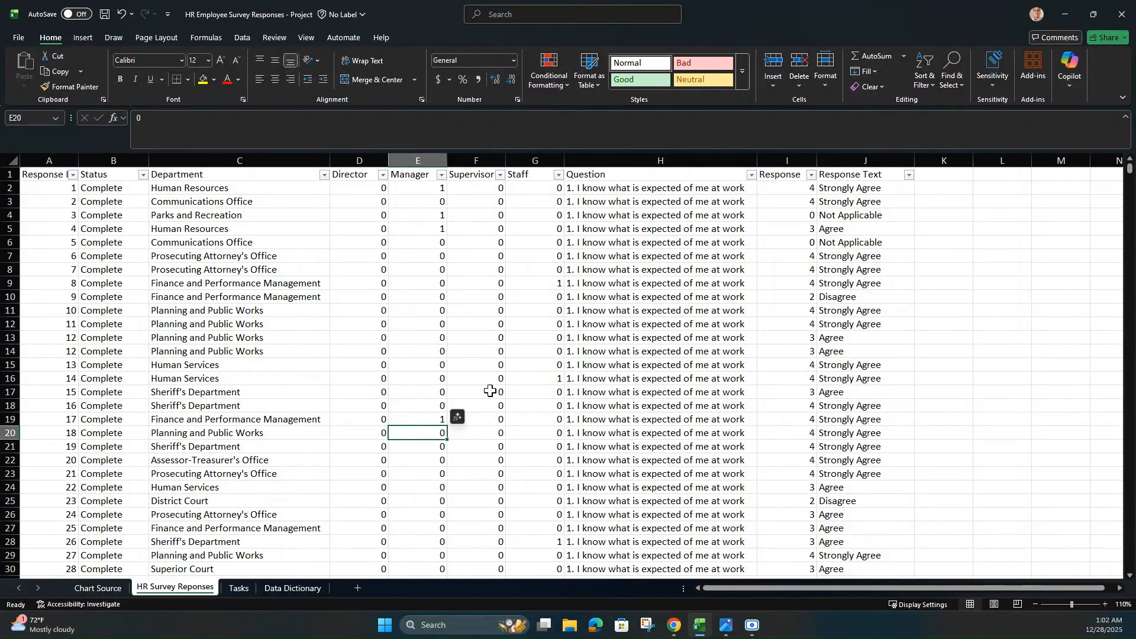
{"action": "left_click", "coordinate": [244, 588]}
{"action": "scroll", "coordinate": [941, 536], "scroll_direction": "up", "scroll_amount": 5}
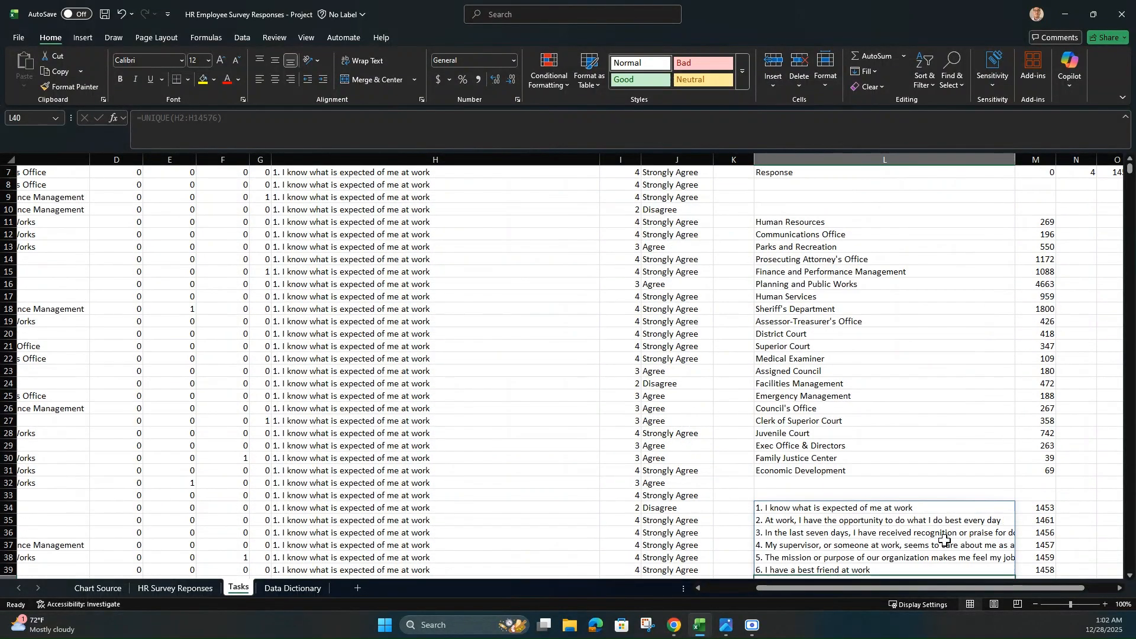
{"action": "left_click_drag", "start_coordinate": [919, 590], "coordinate": [1000, 589]}
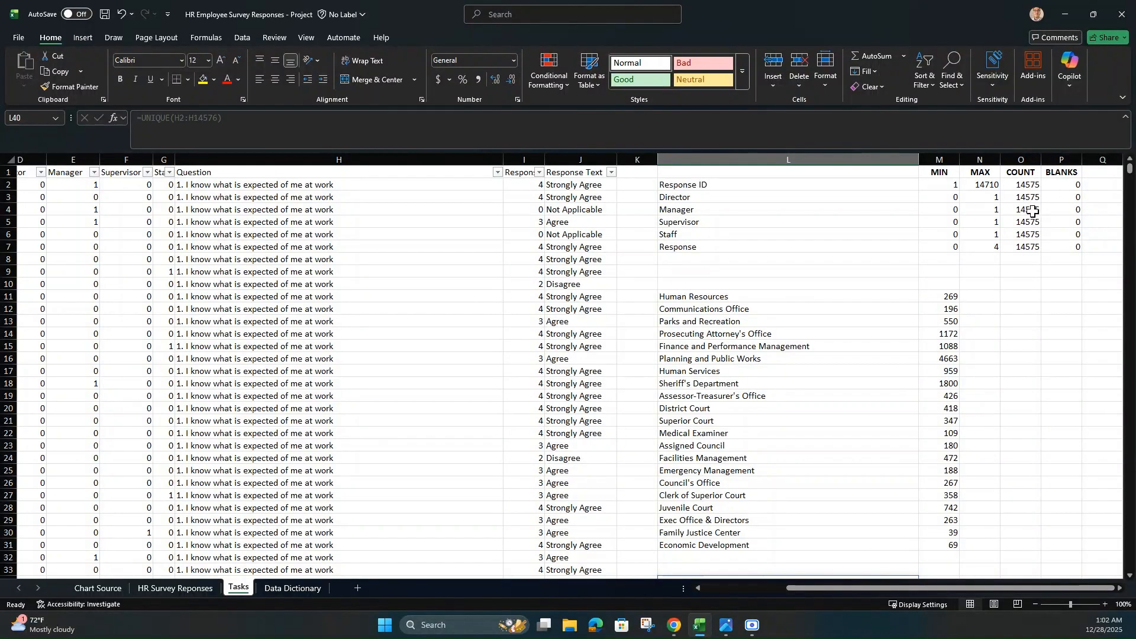
{"action": "left_click_drag", "start_coordinate": [810, 588], "coordinate": [705, 588]}
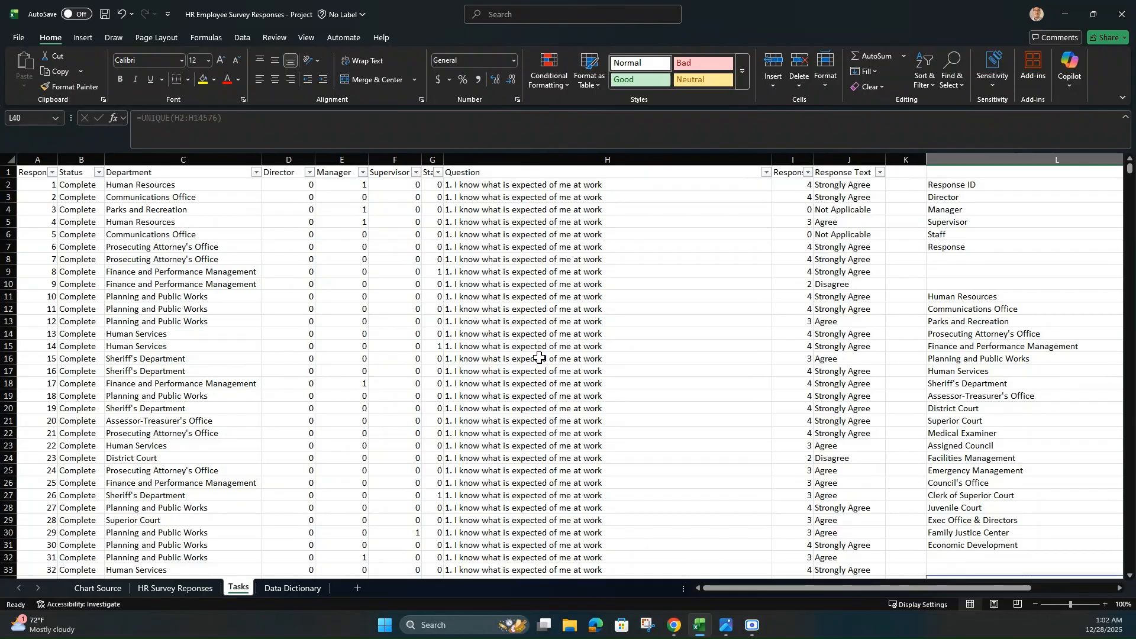
Step: Inspect the Chart Source formulas for the response counts, average response and percentage shares of the first question
{"action": "left_click", "coordinate": [98, 588]}
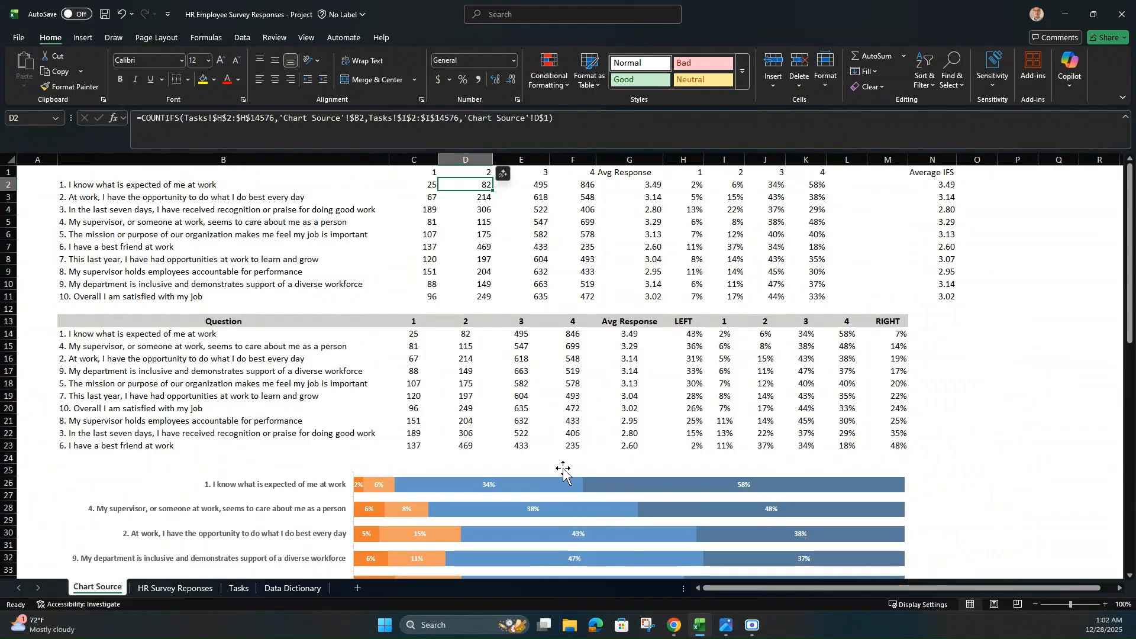
{"action": "left_click", "coordinate": [431, 187]}
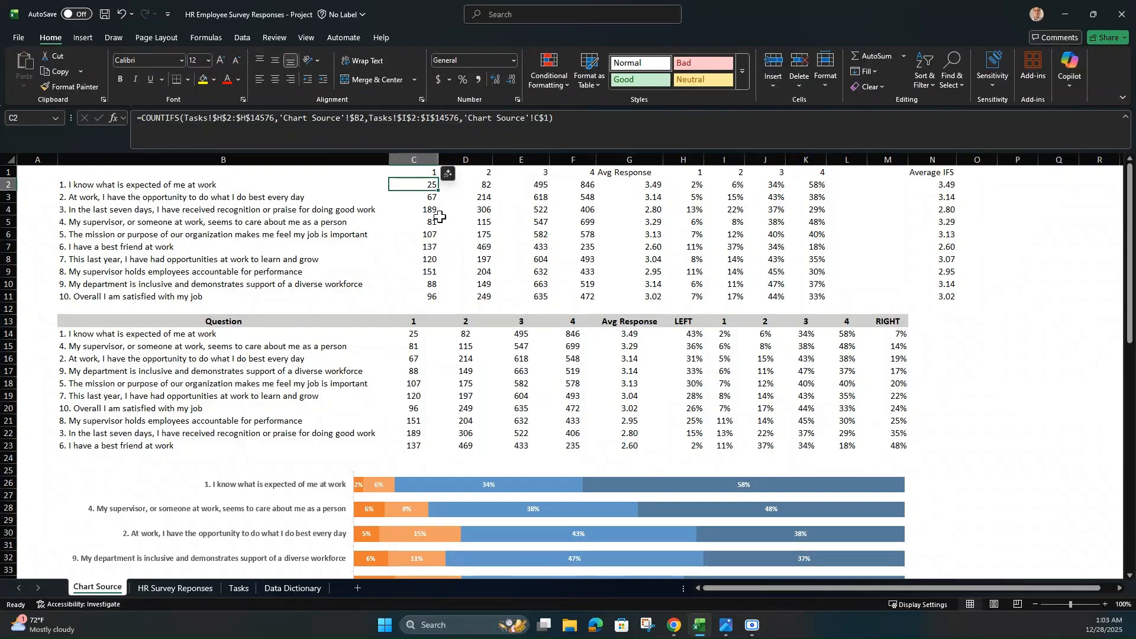
{"action": "left_click", "coordinate": [645, 188]}
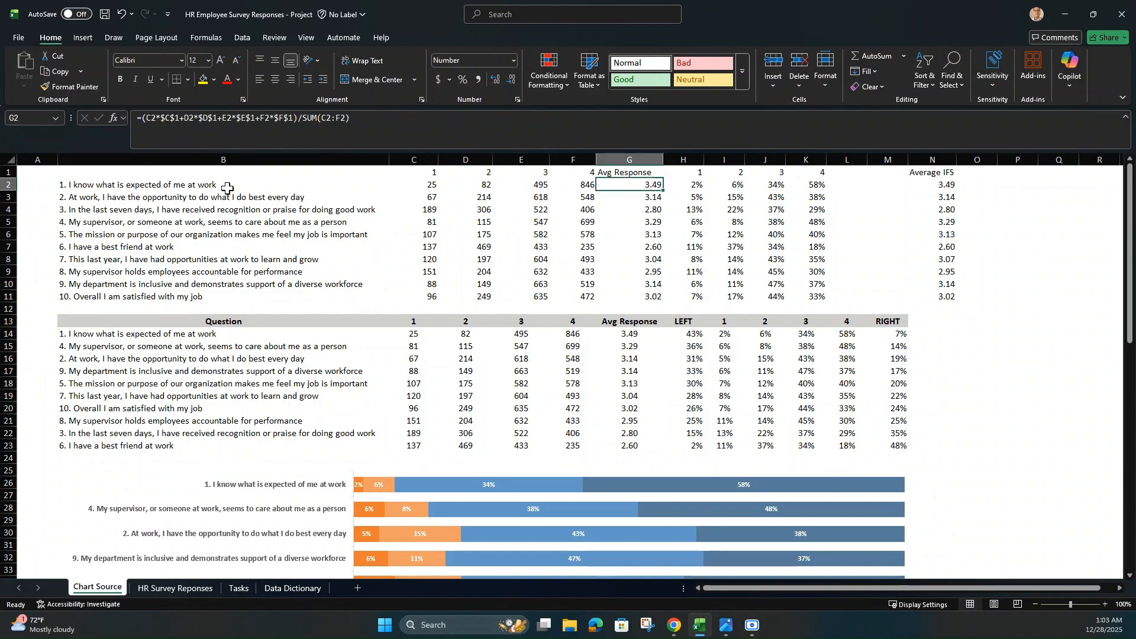
{"action": "left_click_drag", "start_coordinate": [693, 187], "coordinate": [819, 272]}
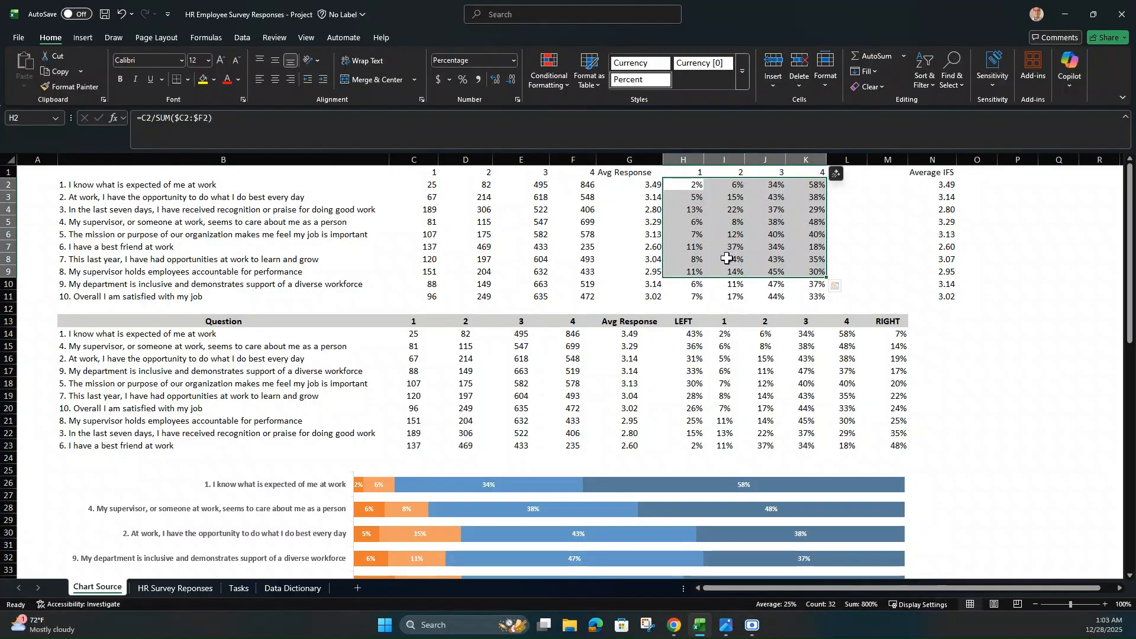
{"action": "left_click", "coordinate": [690, 188]}
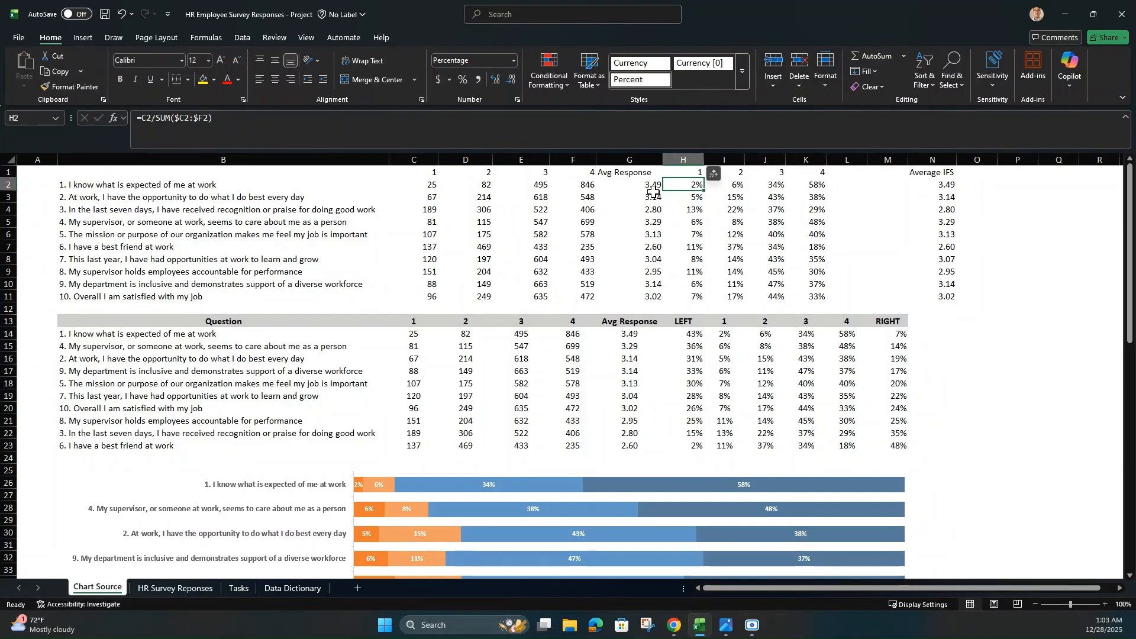
Step: Examine the sorted question table in B13:M23 and compare it with the stacked bar chart and diverging chart below
{"action": "scroll", "coordinate": [289, 363], "scroll_direction": "down", "scroll_amount": 1}
{"action": "left_click_drag", "start_coordinate": [235, 286], "coordinate": [901, 414]}
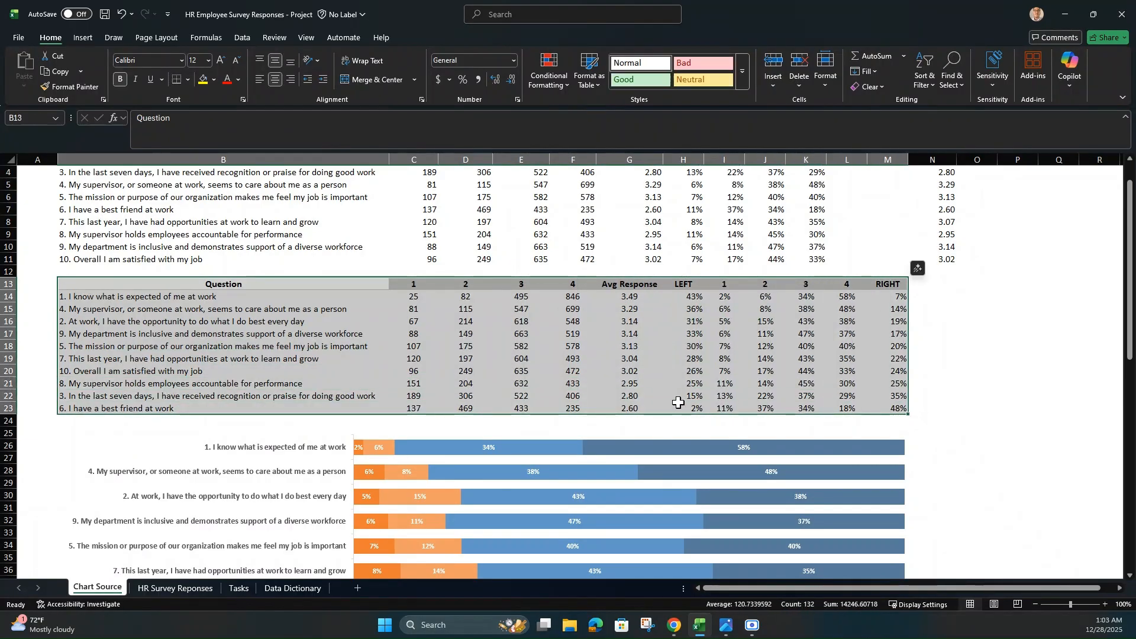
{"action": "scroll", "coordinate": [679, 402], "scroll_direction": "down", "scroll_amount": 3}
{"action": "scroll", "coordinate": [679, 402], "scroll_direction": "down", "scroll_amount": 2}
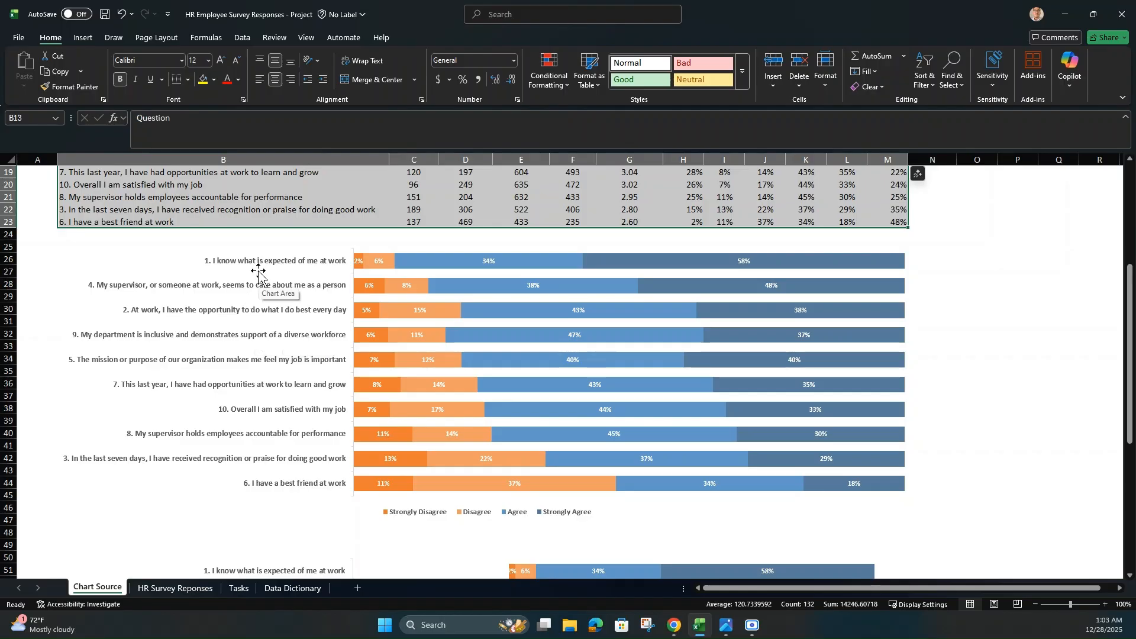
{"action": "scroll", "coordinate": [278, 355], "scroll_direction": "up", "scroll_amount": 1}
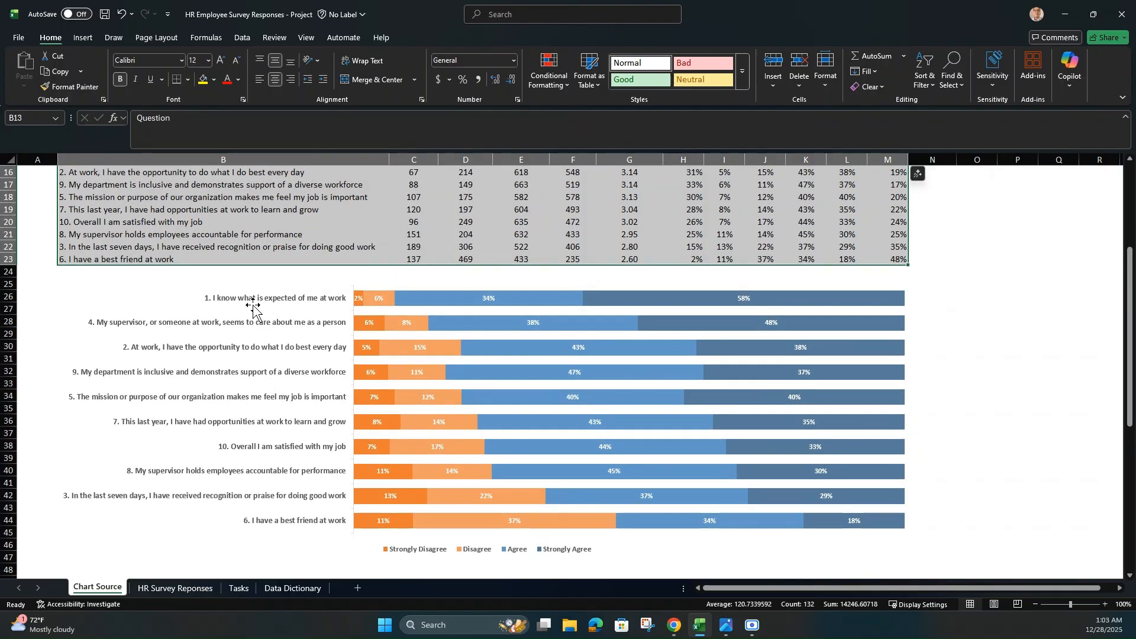
{"action": "scroll", "coordinate": [312, 384], "scroll_direction": "up", "scroll_amount": 2}
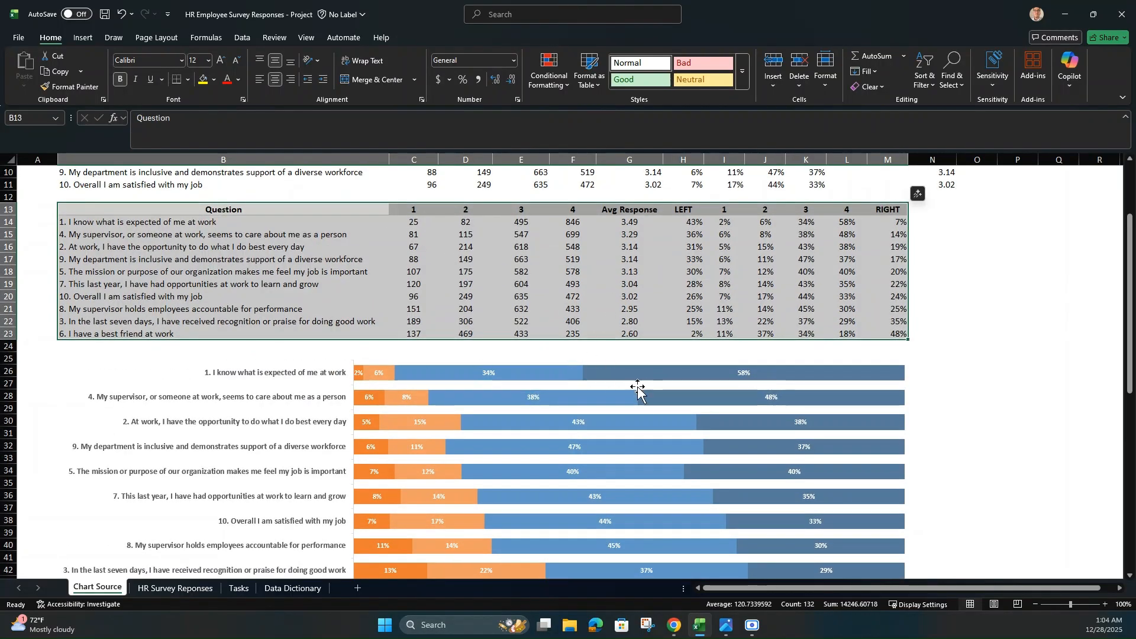
{"action": "scroll", "coordinate": [645, 410], "scroll_direction": "down", "scroll_amount": 2}
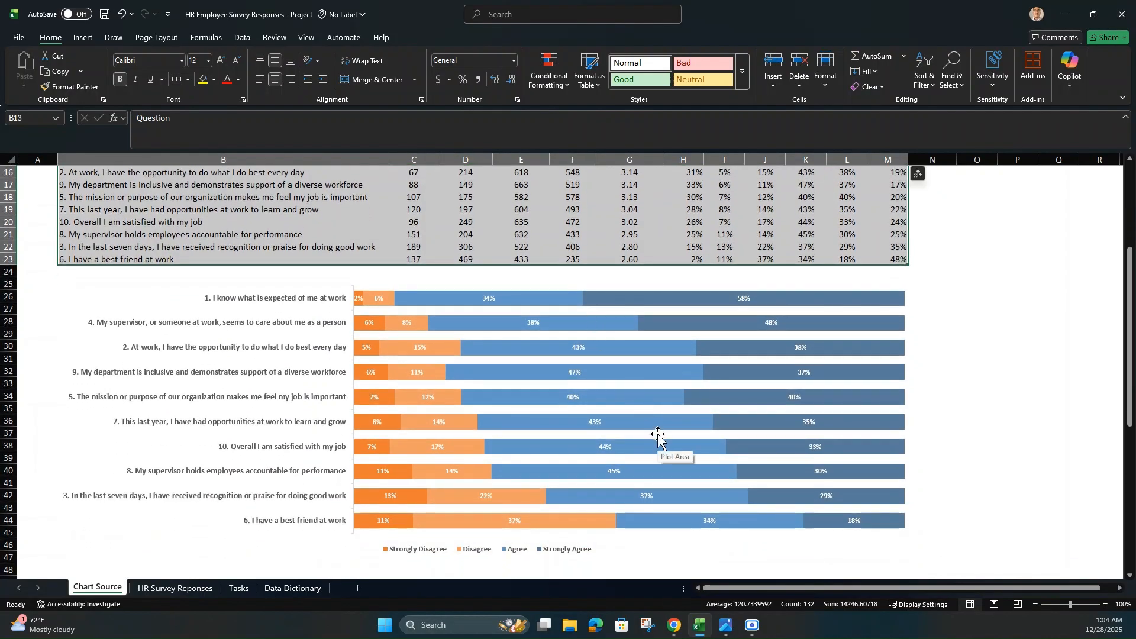
{"action": "scroll", "coordinate": [658, 438], "scroll_direction": "down", "scroll_amount": 9}
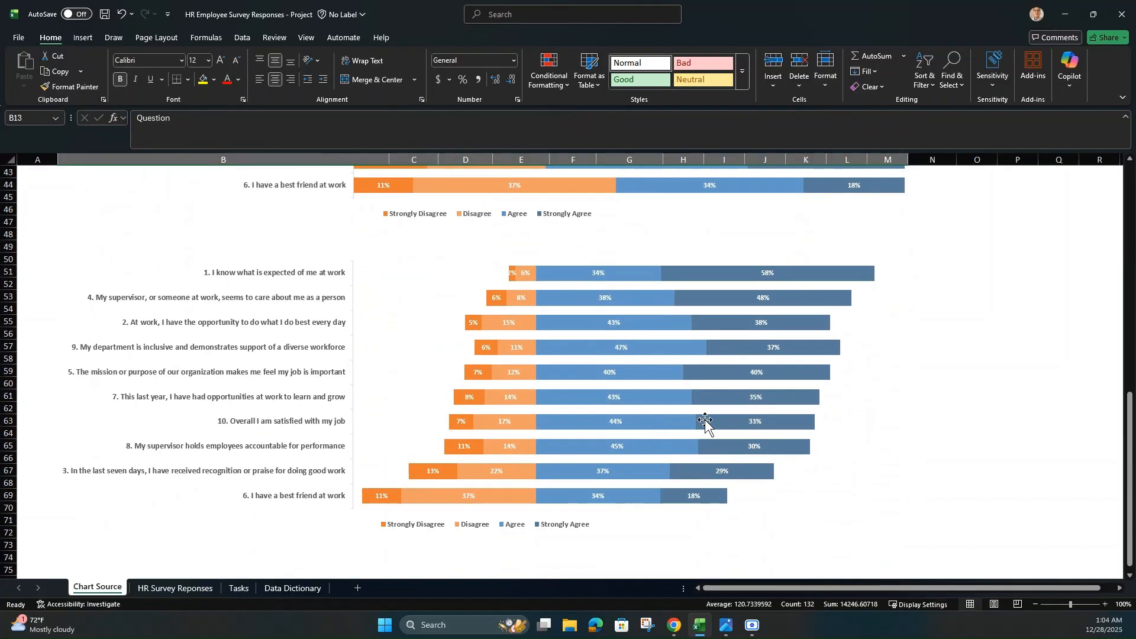
Step: Examine the LEFT and RIGHT columns of the sorted table and how they offset the bars in the diverging chart
{"action": "scroll", "coordinate": [704, 423], "scroll_direction": "up", "scroll_amount": 12}
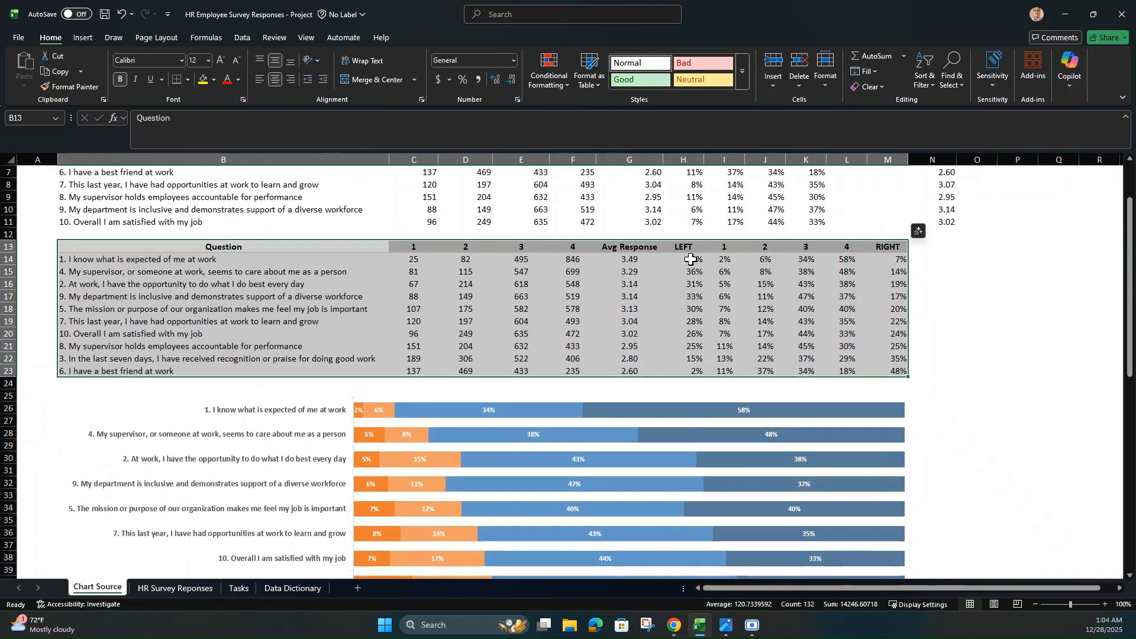
{"action": "left_click_drag", "start_coordinate": [684, 248], "coordinate": [691, 372]}
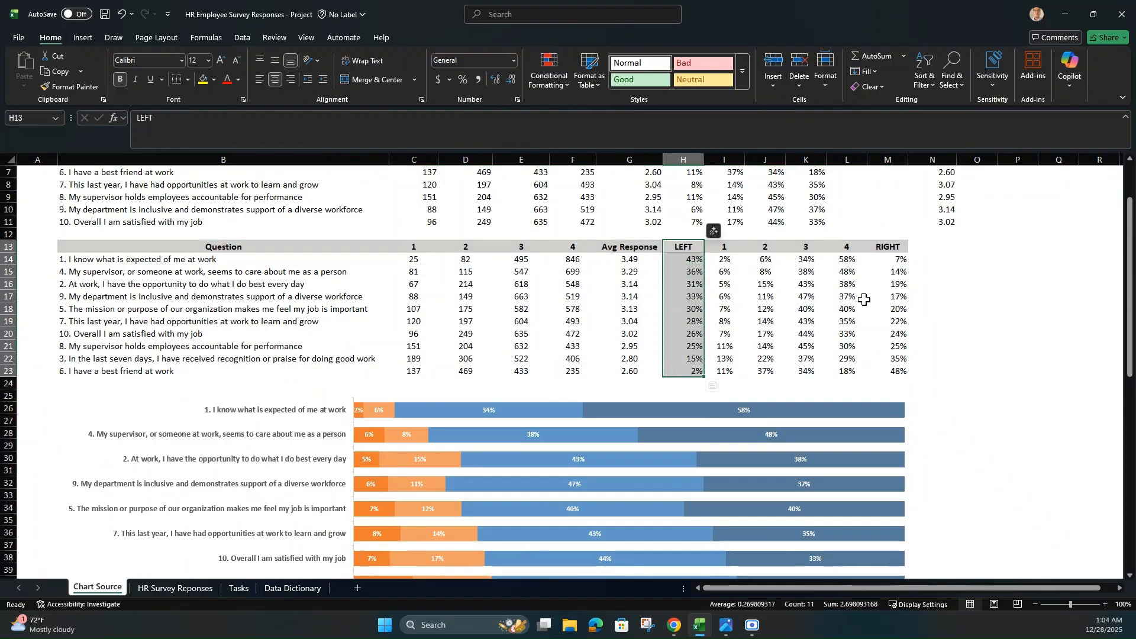
{"action": "left_click_drag", "start_coordinate": [888, 248], "coordinate": [903, 374]}
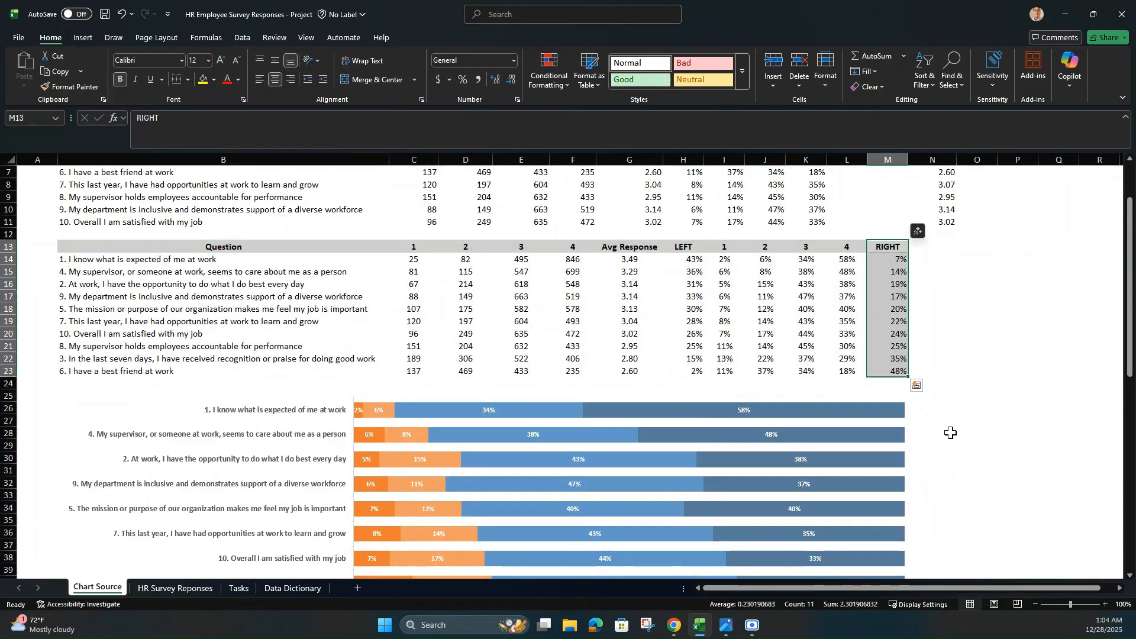
{"action": "scroll", "coordinate": [955, 468], "scroll_direction": "down", "scroll_amount": 9}
{"action": "scroll", "coordinate": [954, 468], "scroll_direction": "down", "scroll_amount": 1}
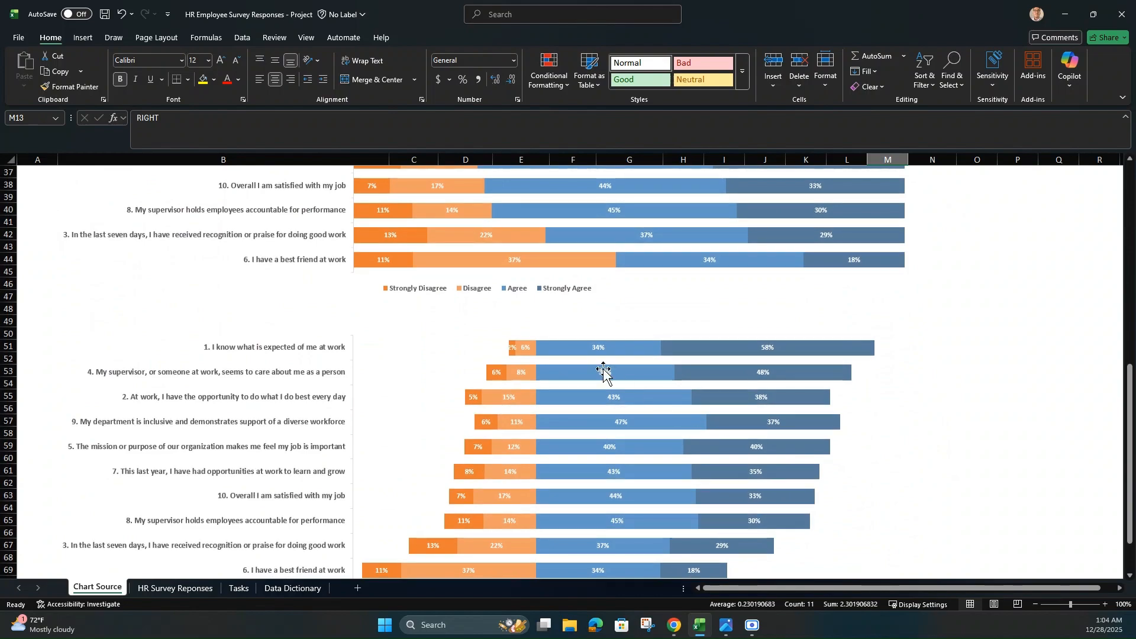
{"action": "scroll", "coordinate": [543, 496], "scroll_direction": "down", "scroll_amount": 1}
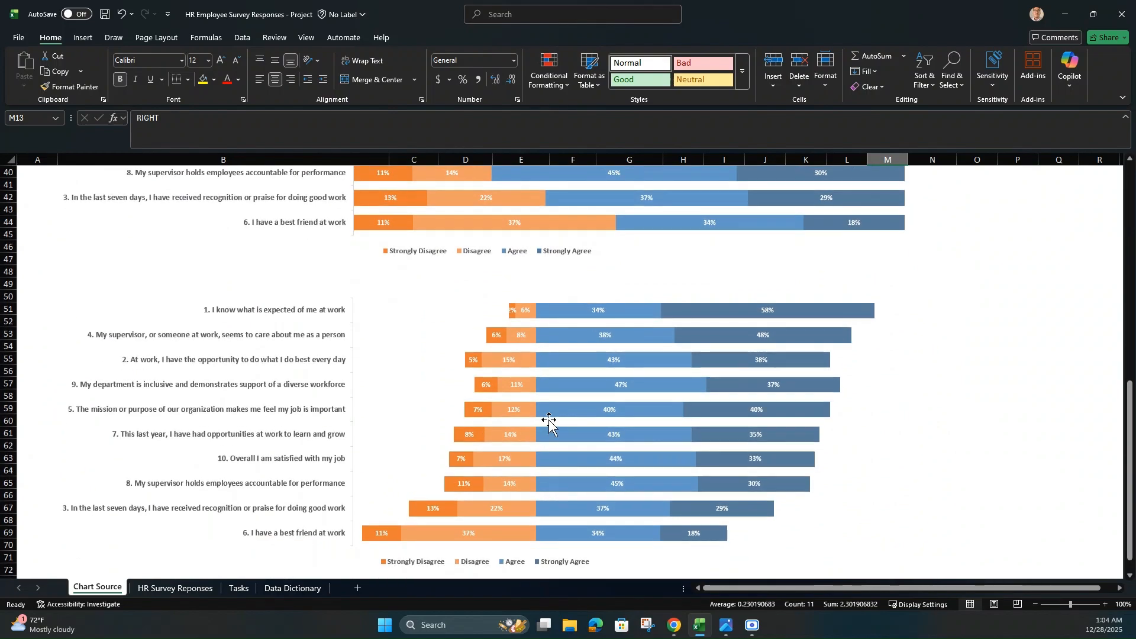
{"action": "mouse_move", "coordinate": [531, 438]}
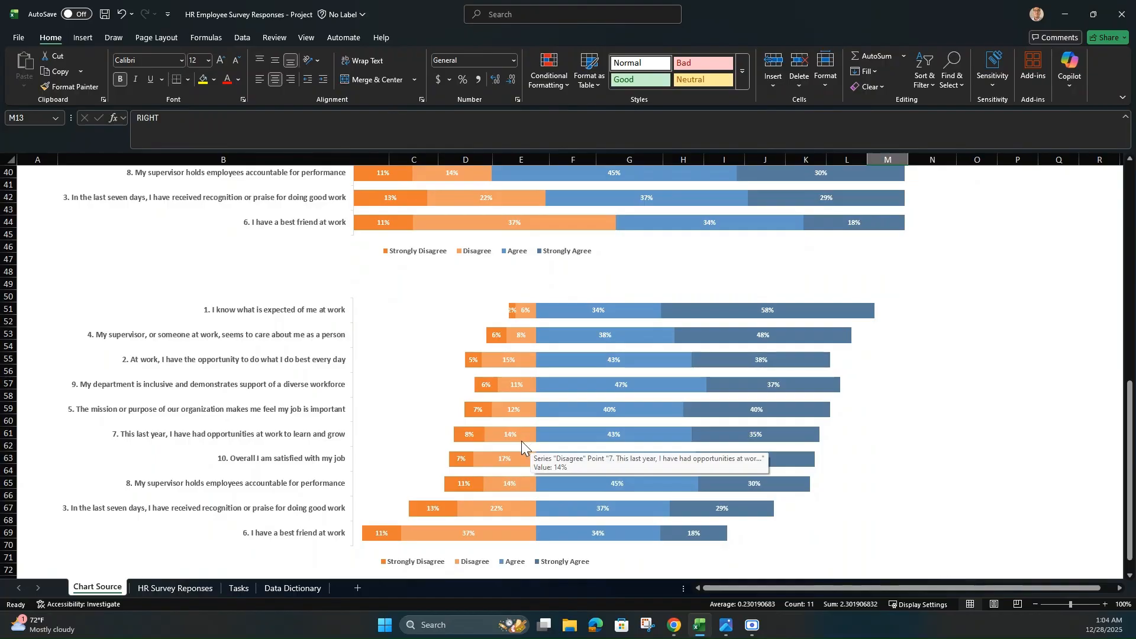
Step: Review the 1 to 4 response headers in row 13 against the answer categories in the stacked bar chart
{"action": "scroll", "coordinate": [521, 441], "scroll_direction": "up", "scroll_amount": 5}
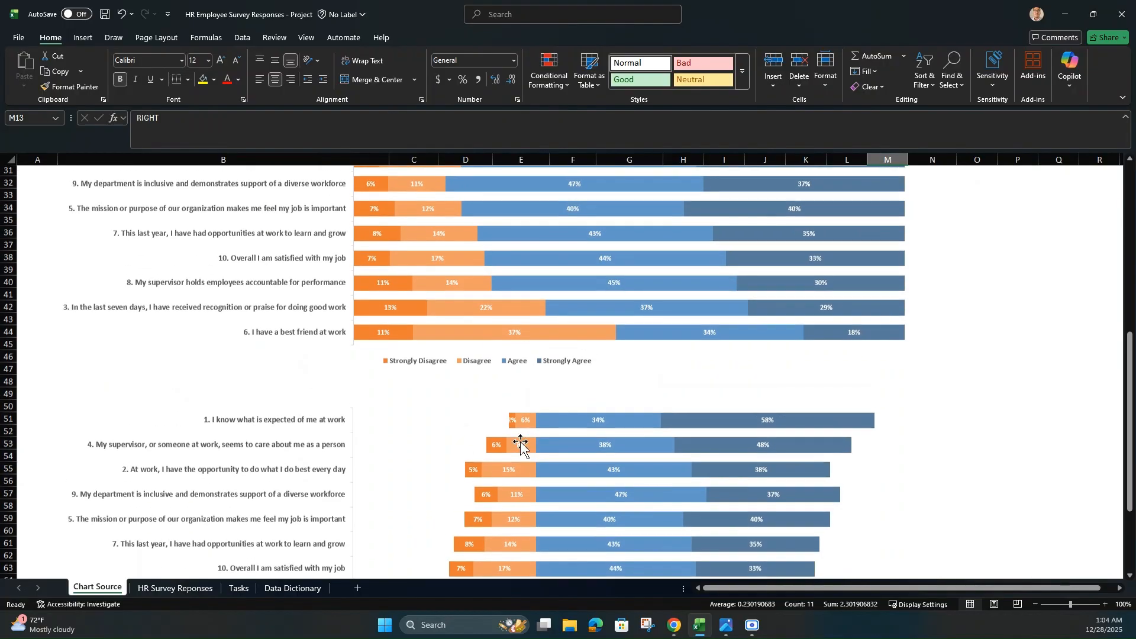
{"action": "scroll", "coordinate": [531, 402], "scroll_direction": "up", "scroll_amount": 8}
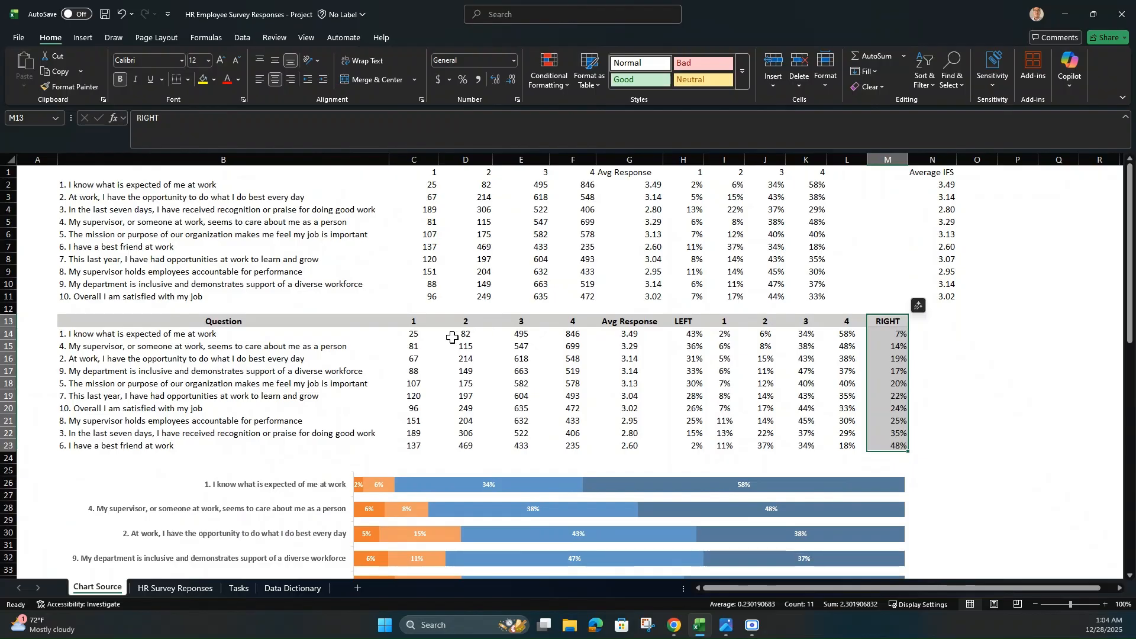
{"action": "left_click_drag", "start_coordinate": [414, 323], "coordinate": [519, 321]}
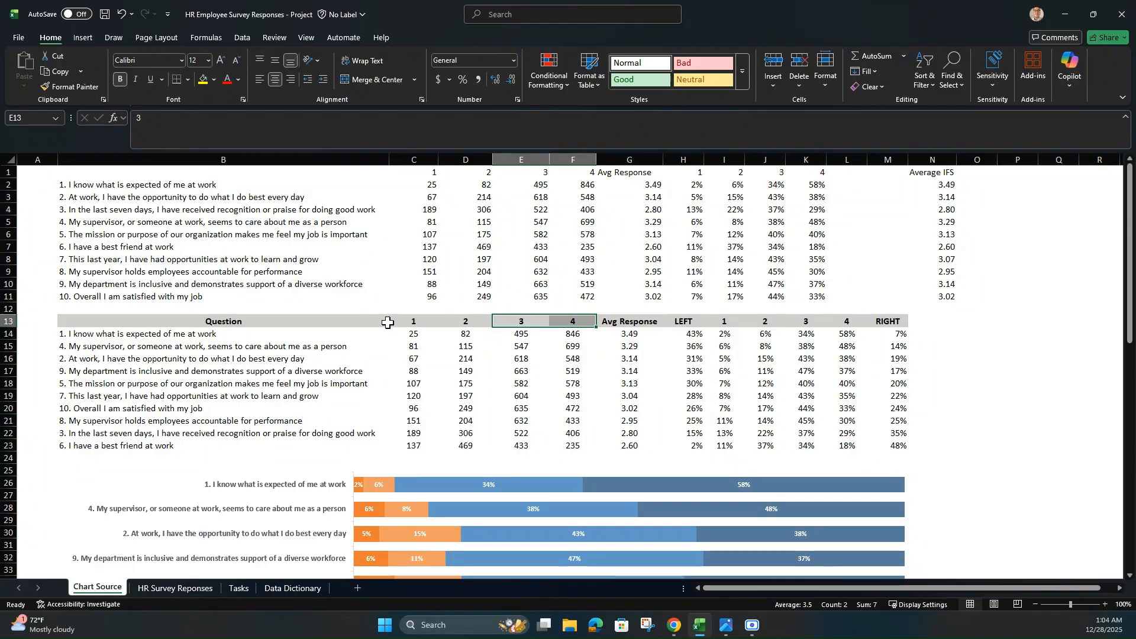
{"action": "scroll", "coordinate": [651, 445], "scroll_direction": "down", "scroll_amount": 6}
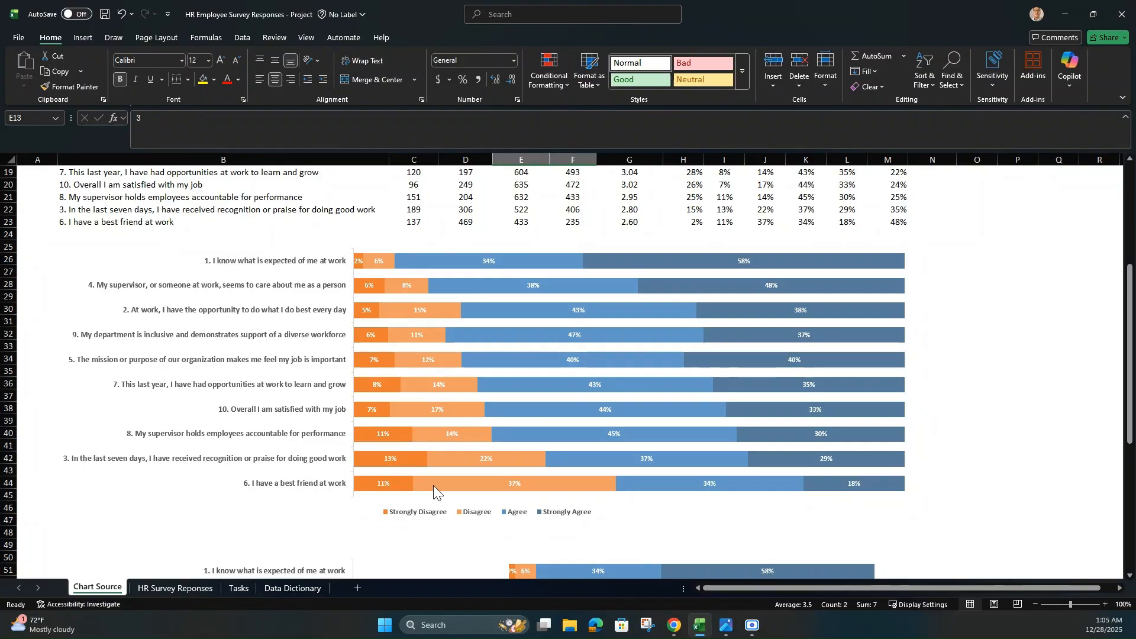
{"action": "mouse_move", "coordinate": [435, 484]}
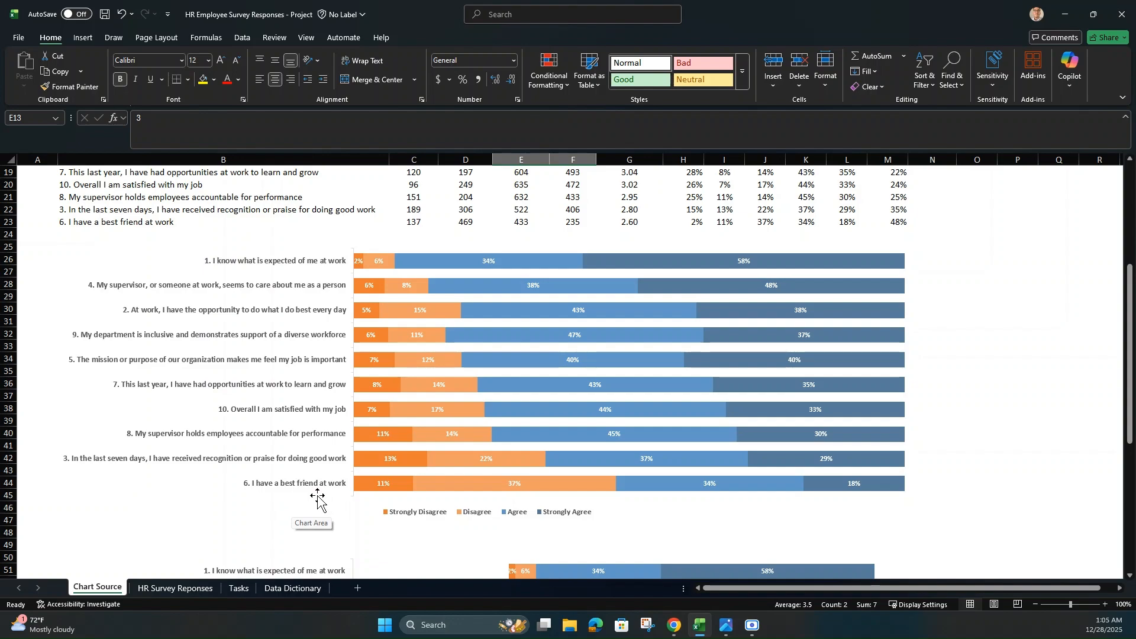
Step: Examine the diverging chart's split between disagree and agree responses for each survey question
{"action": "scroll", "coordinate": [318, 501], "scroll_direction": "down", "scroll_amount": 8}
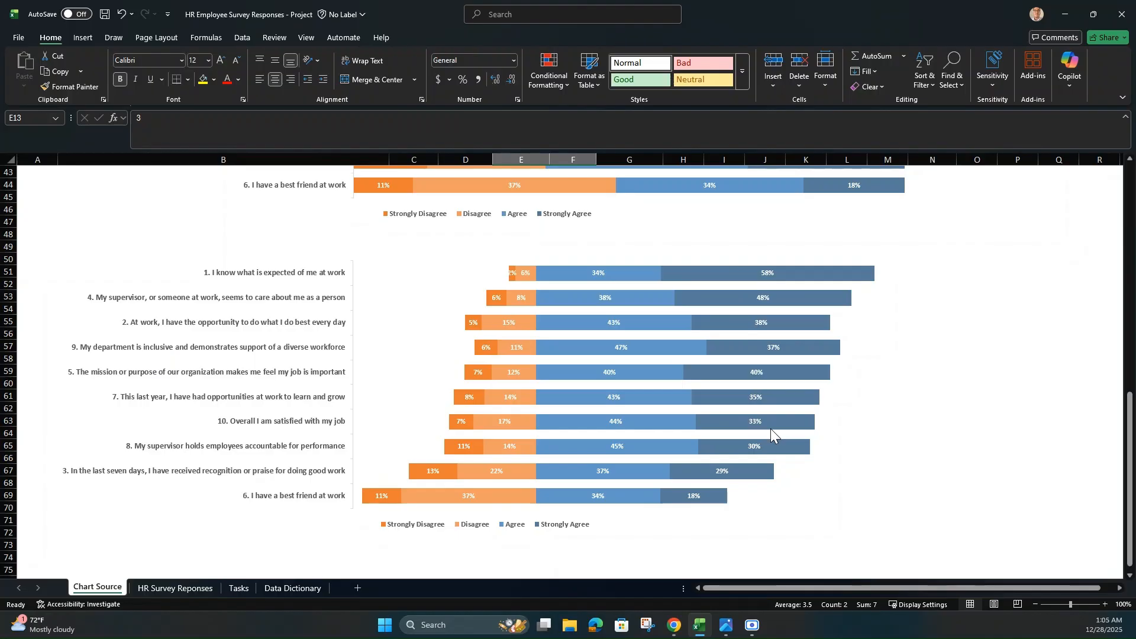
{"action": "mouse_move", "coordinate": [770, 428]}
{"action": "mouse_move", "coordinate": [541, 265]}
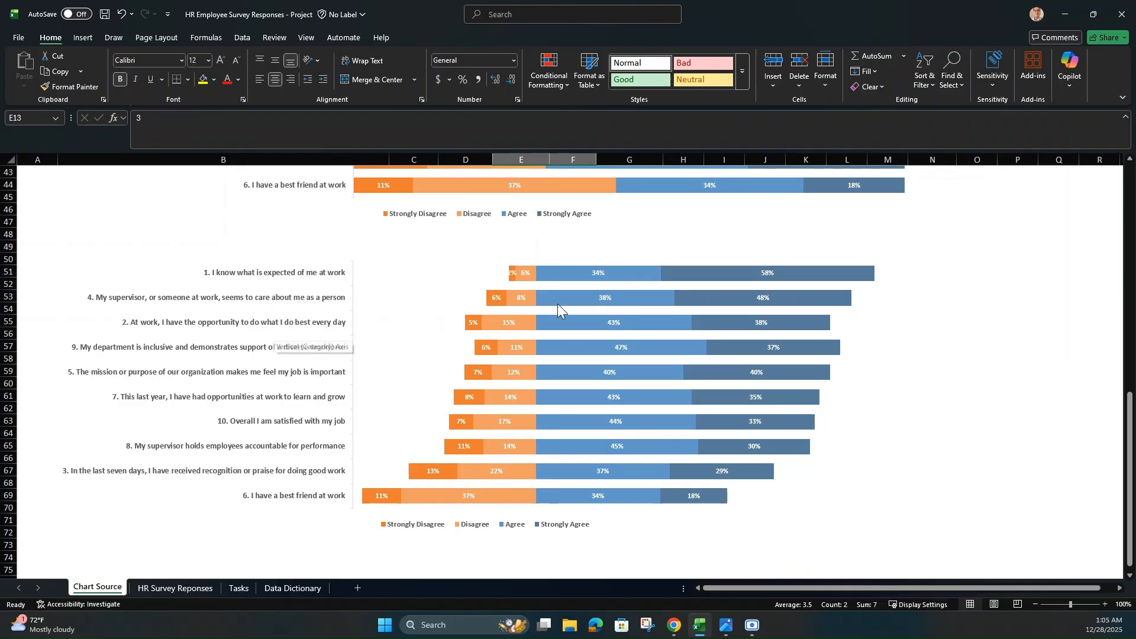
{"action": "mouse_move", "coordinate": [638, 281]}
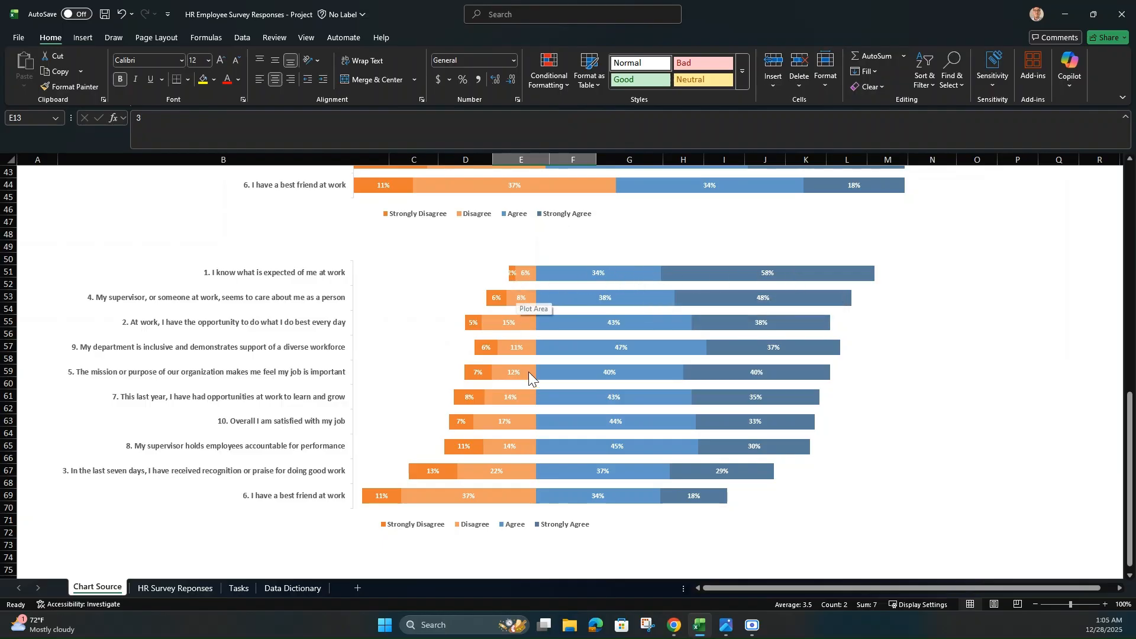
{"action": "mouse_move", "coordinate": [526, 445]}
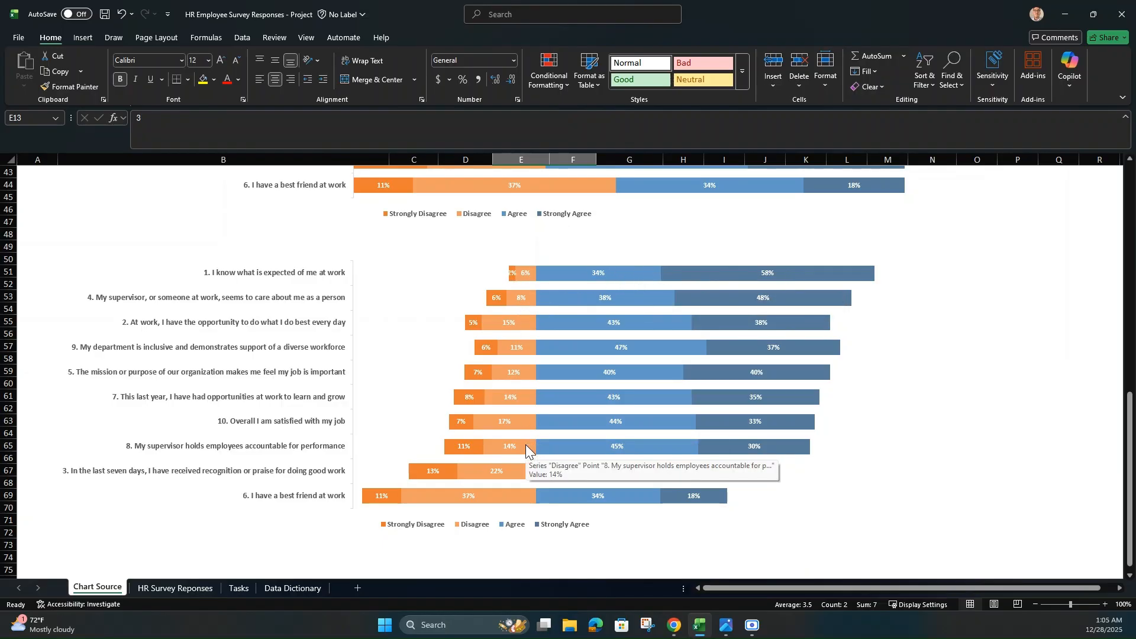